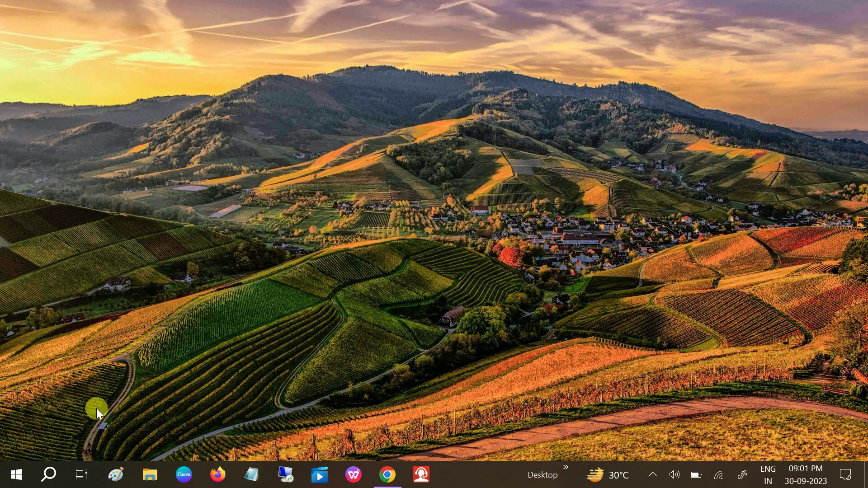
- Find 'create a restore point' in search and confirm Local Disk (C:) protection is on
{"action": "left_click", "coordinate": [55, 470]}
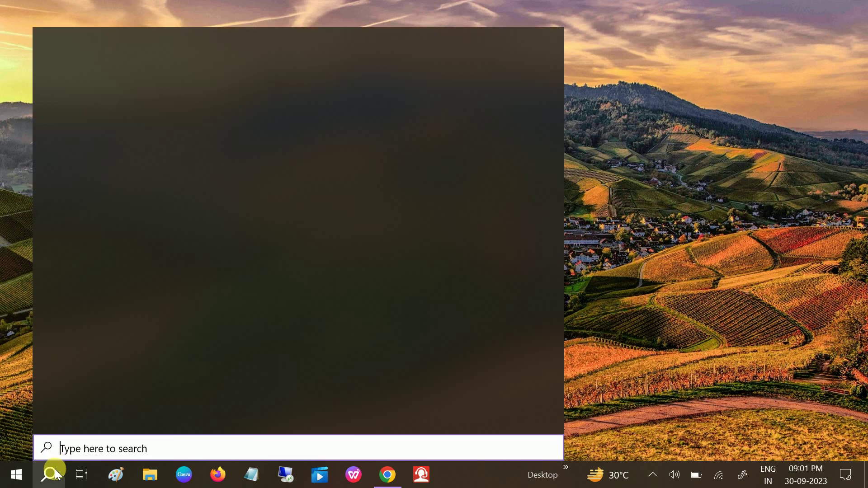
{"action": "type", "text": "create"}
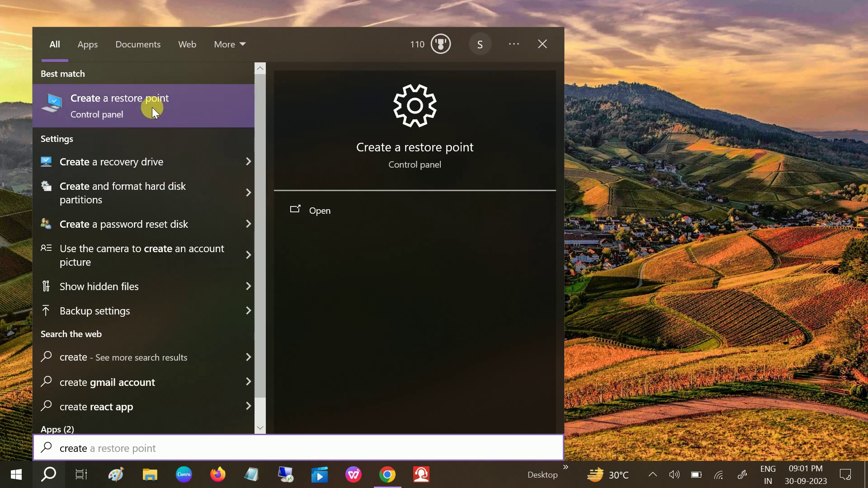
{"action": "left_click", "coordinate": [151, 109]}
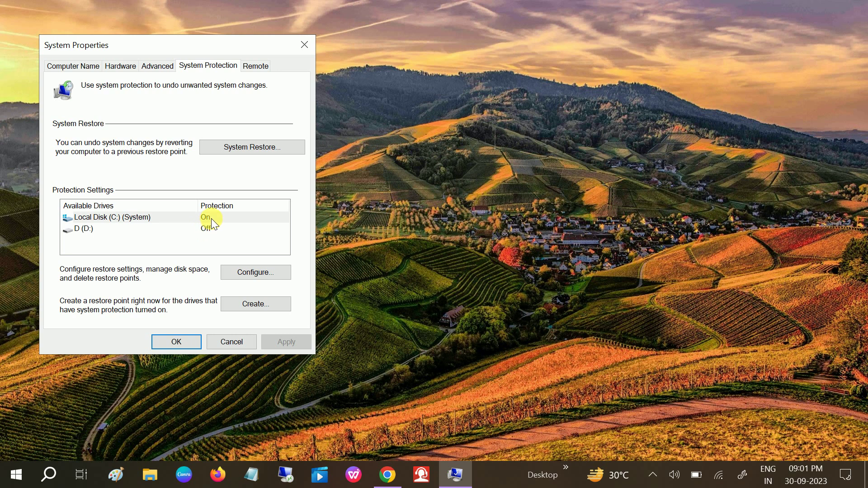
{"action": "left_click", "coordinate": [210, 218]}
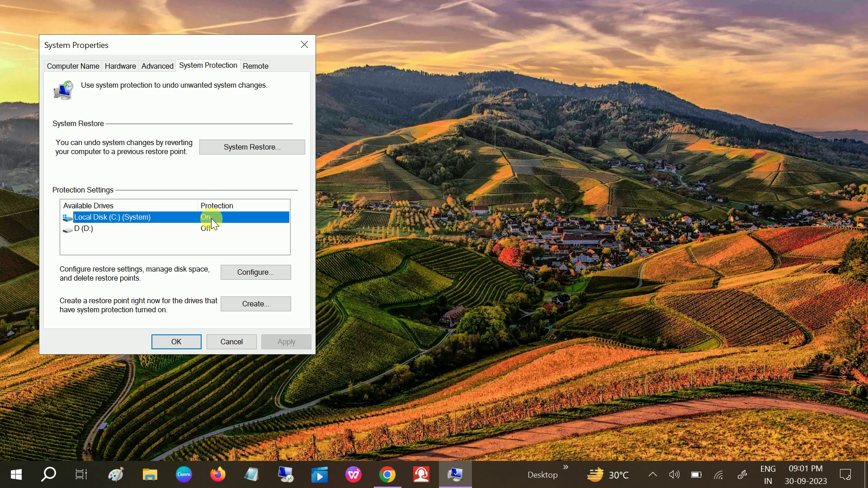
{"action": "left_click", "coordinate": [244, 280]}
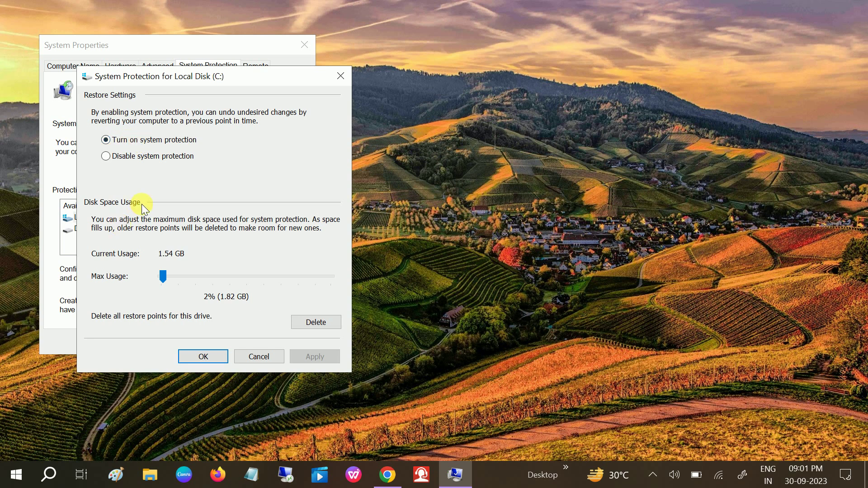
{"action": "left_click", "coordinate": [204, 357]}
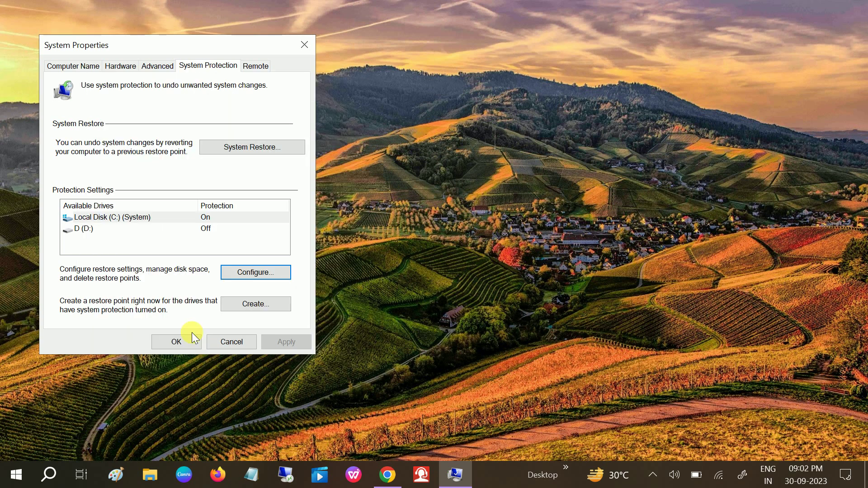
- Create a restore point described '30/9/2023', dismiss the success message and close System Properties
{"action": "left_click", "coordinate": [232, 303]}
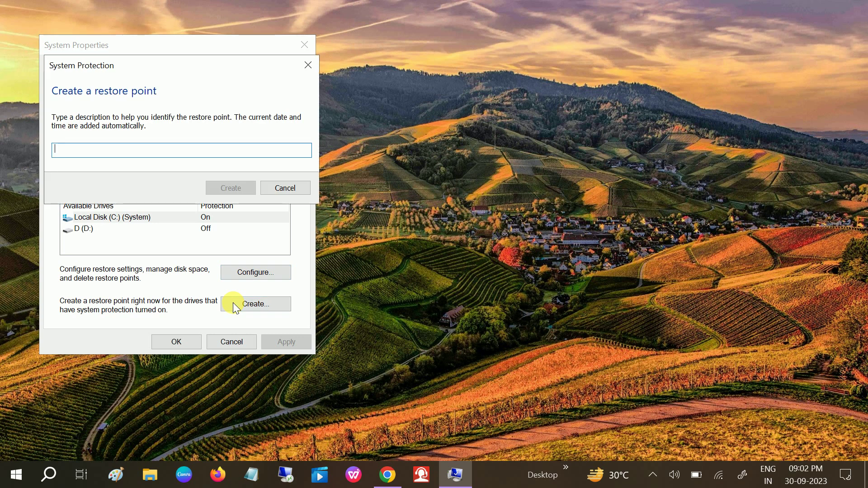
{"action": "left_click", "coordinate": [82, 154]}
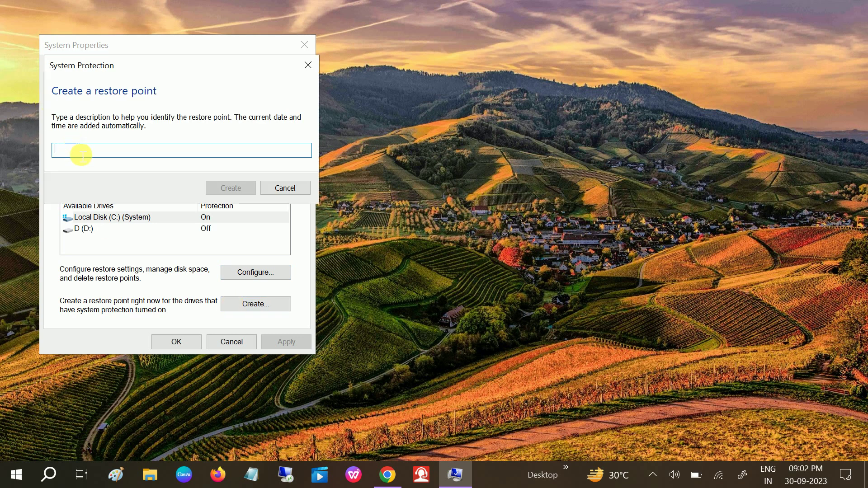
{"action": "type", "text": "30/"}
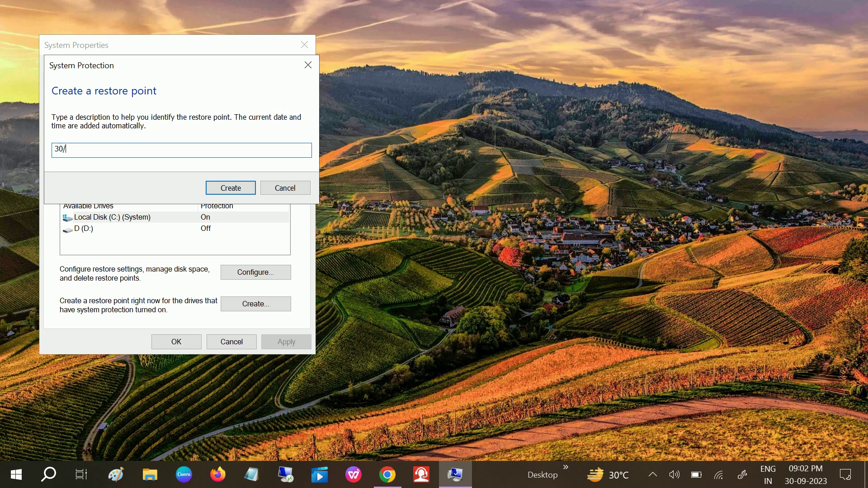
{"action": "type", "text": "9/2023"}
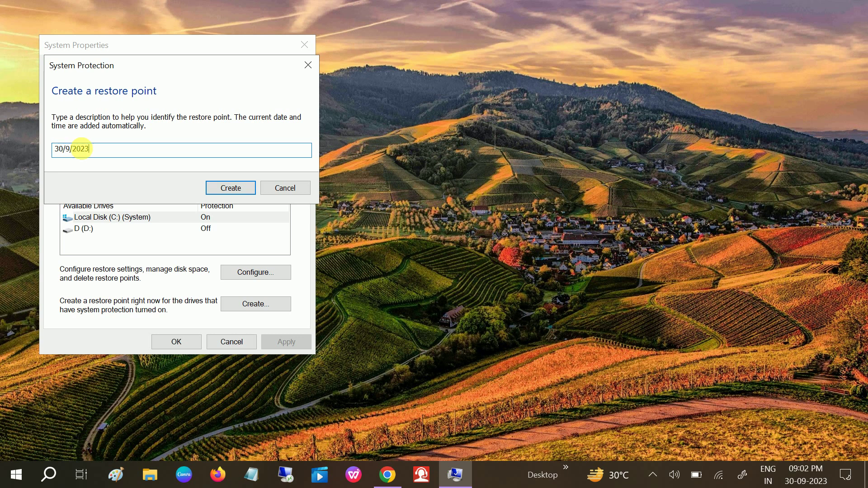
{"action": "left_click", "coordinate": [220, 184]}
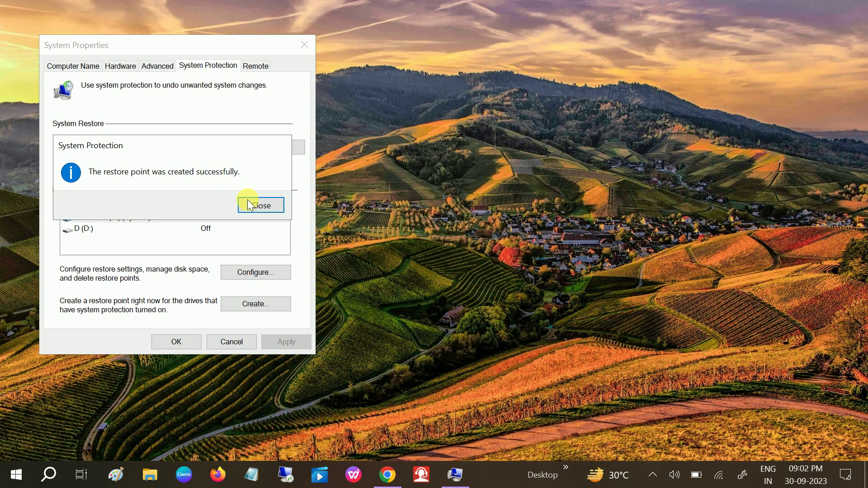
{"action": "left_click", "coordinate": [256, 206]}
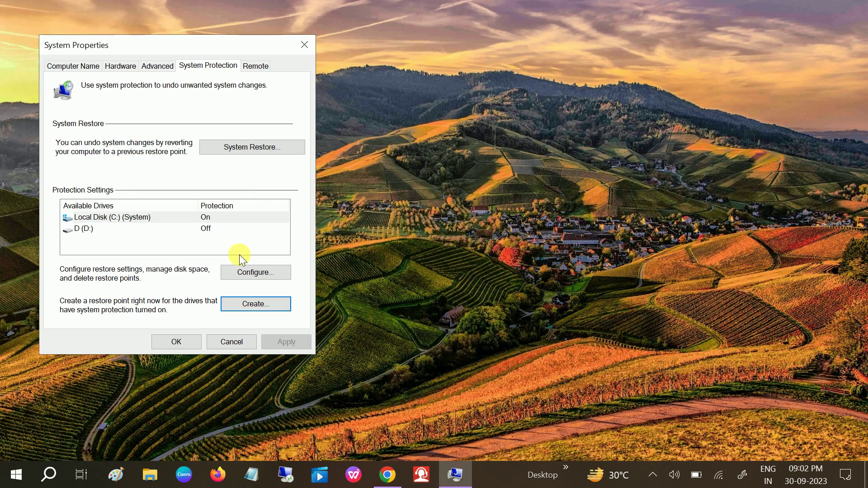
{"action": "left_click", "coordinate": [195, 343]}
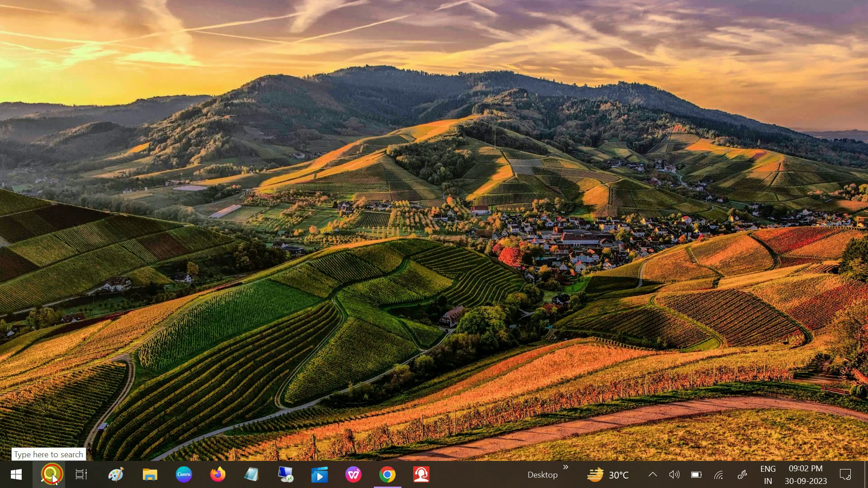
- Search 'devi' and launch Device Manager from the best match
{"action": "left_click", "coordinate": [56, 478]}
{"action": "type", "text": "devi"}
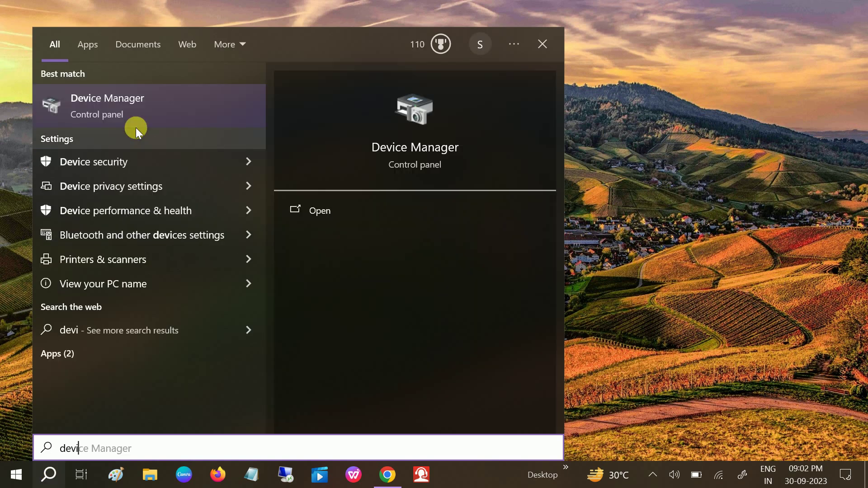
{"action": "left_click", "coordinate": [151, 100]}
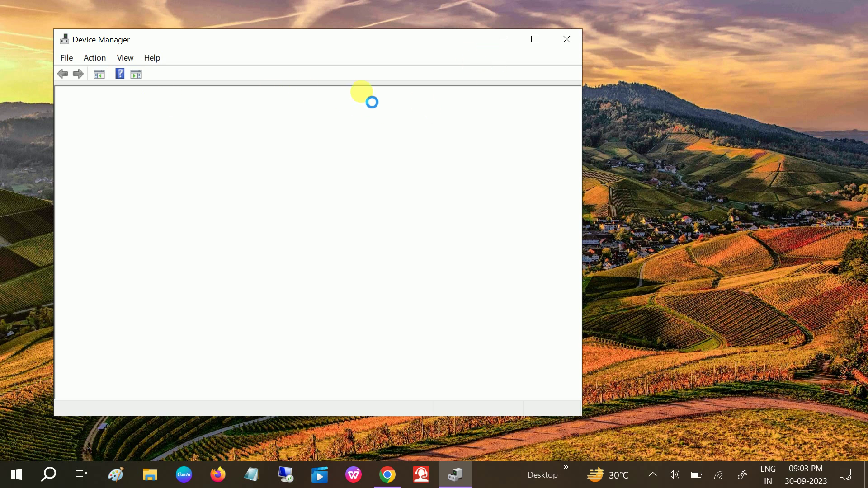
- Maximize Device Manager, expand Keyboards and open the Standard PS/2 Keyboard's context menu
{"action": "left_click", "coordinate": [535, 40]}
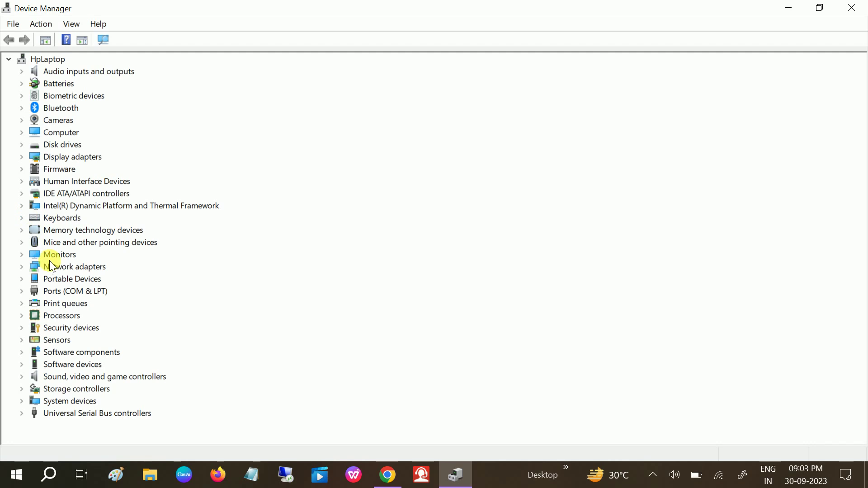
{"action": "left_click", "coordinate": [25, 218]}
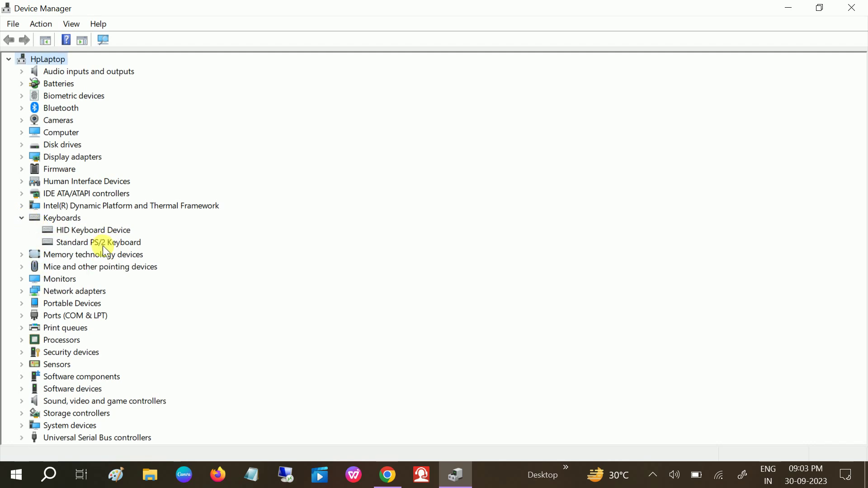
{"action": "left_click", "coordinate": [102, 244]}
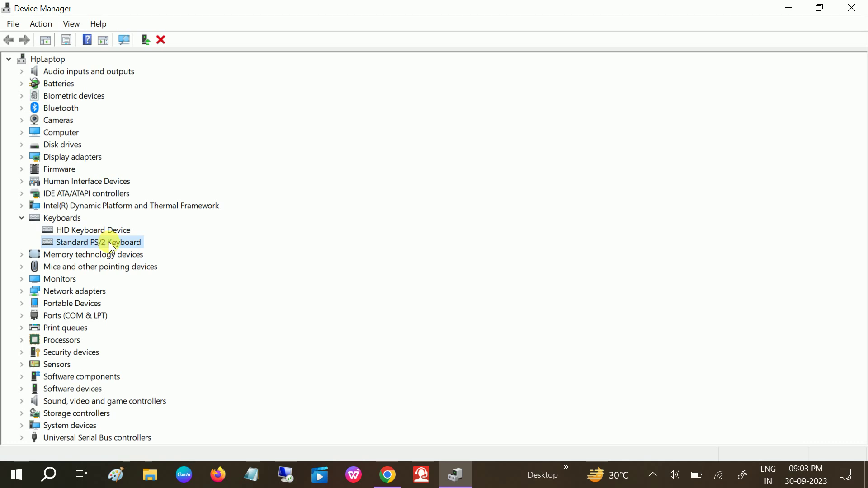
{"action": "right_click", "coordinate": [111, 248]}
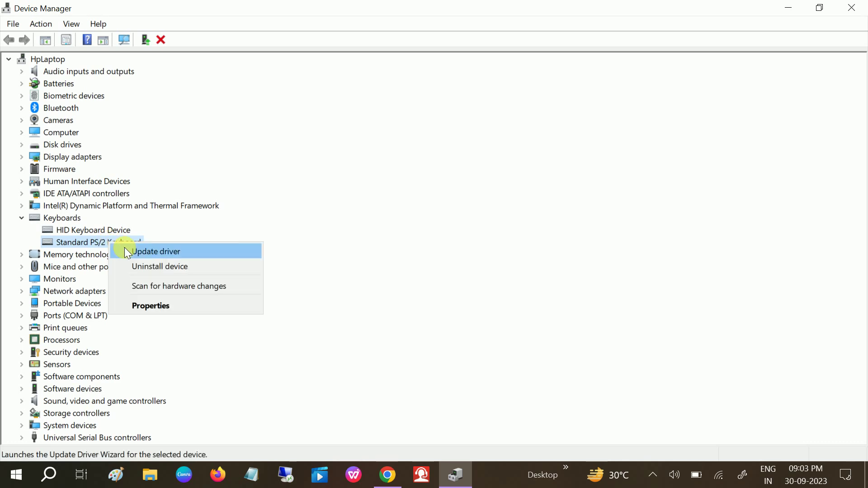
{"action": "left_click", "coordinate": [93, 232]}
{"action": "right_click", "coordinate": [94, 233]}
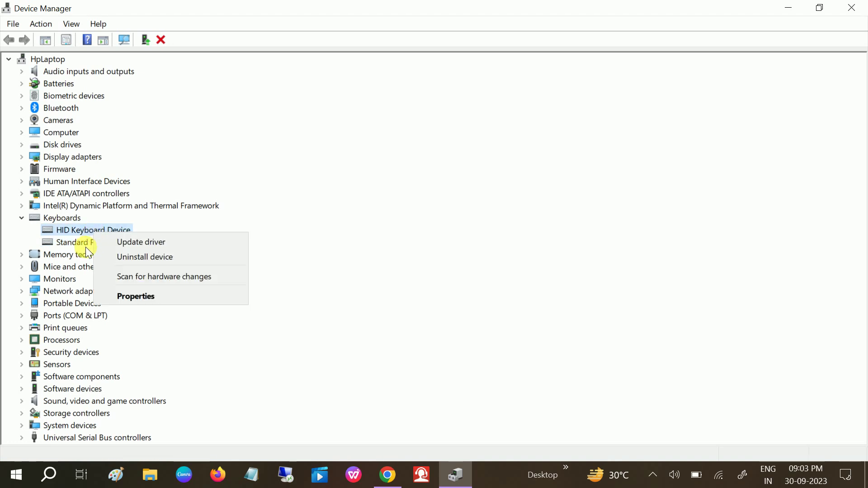
{"action": "left_click", "coordinate": [78, 245]}
{"action": "right_click", "coordinate": [90, 244]}
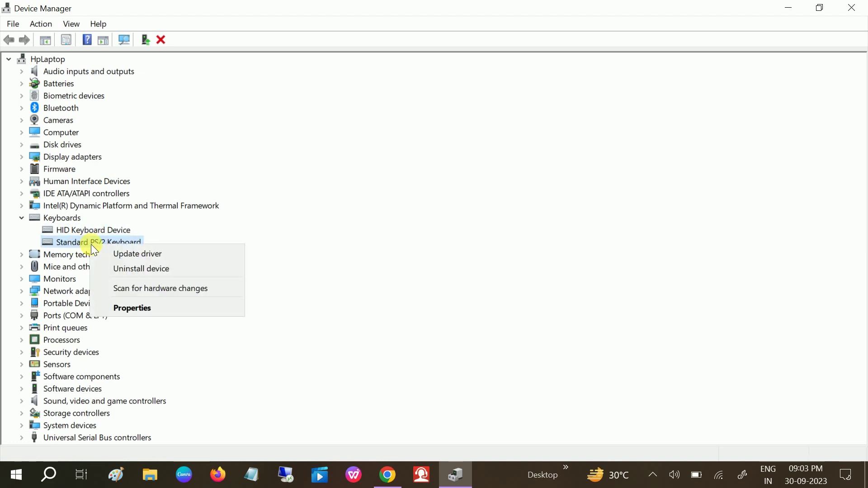
- Install the incompatible Ortek 'ORTEK Keyboard' driver from the full driver list, accepting the warning
{"action": "left_click", "coordinate": [137, 253]}
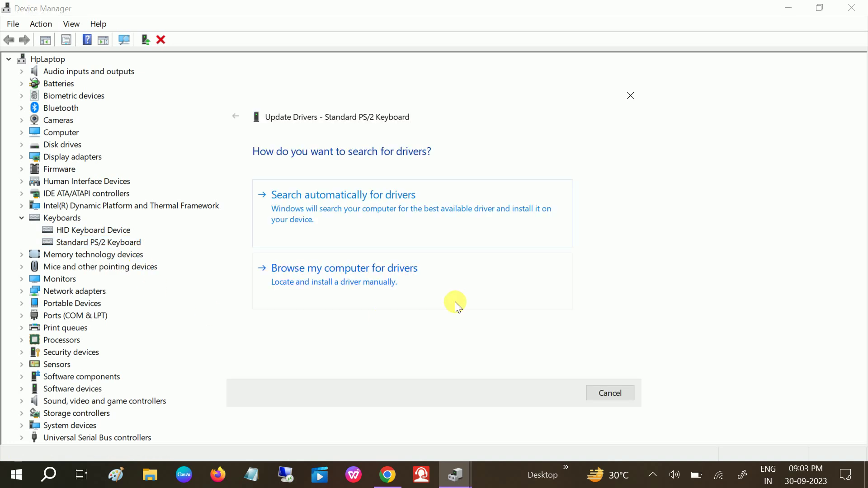
{"action": "left_click", "coordinate": [368, 290]}
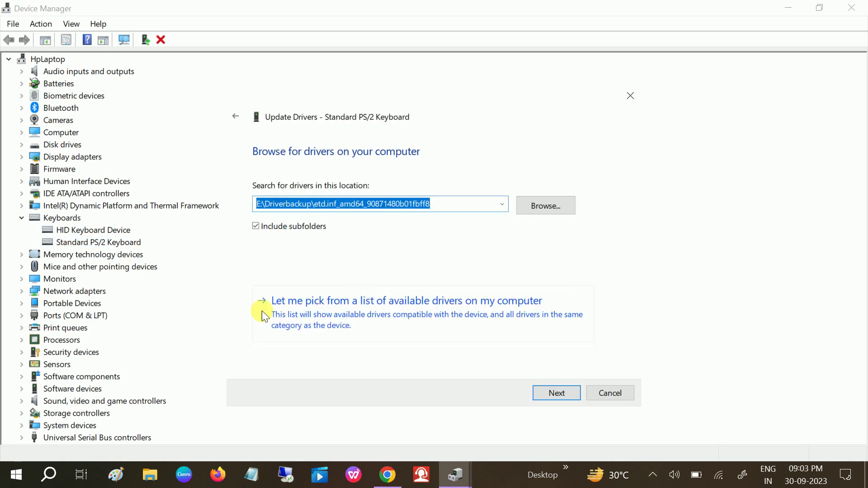
{"action": "left_click", "coordinate": [342, 318]}
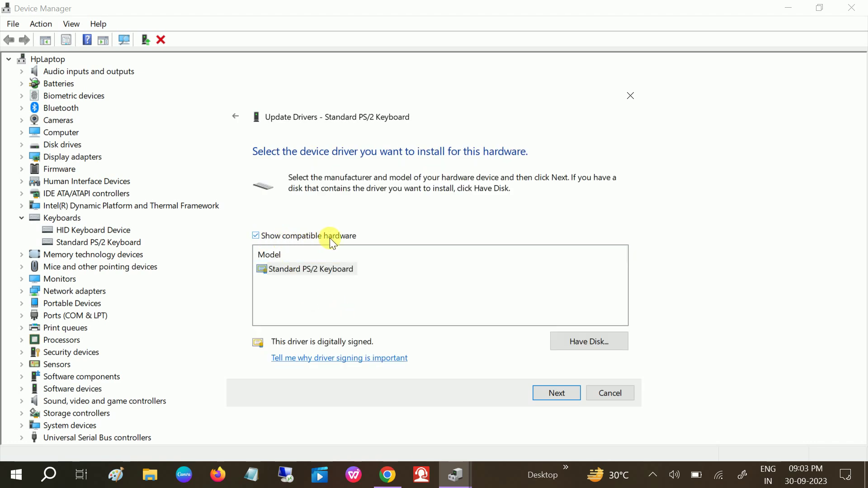
{"action": "left_click", "coordinate": [308, 267]}
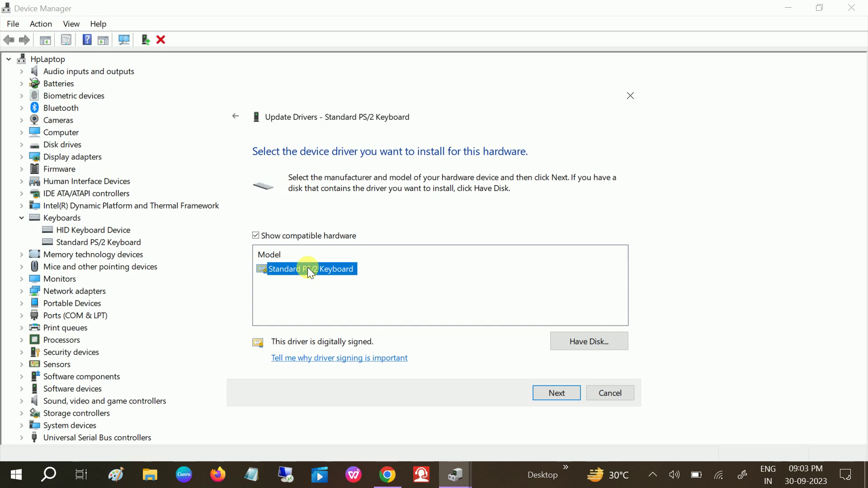
{"action": "left_click", "coordinate": [255, 236]}
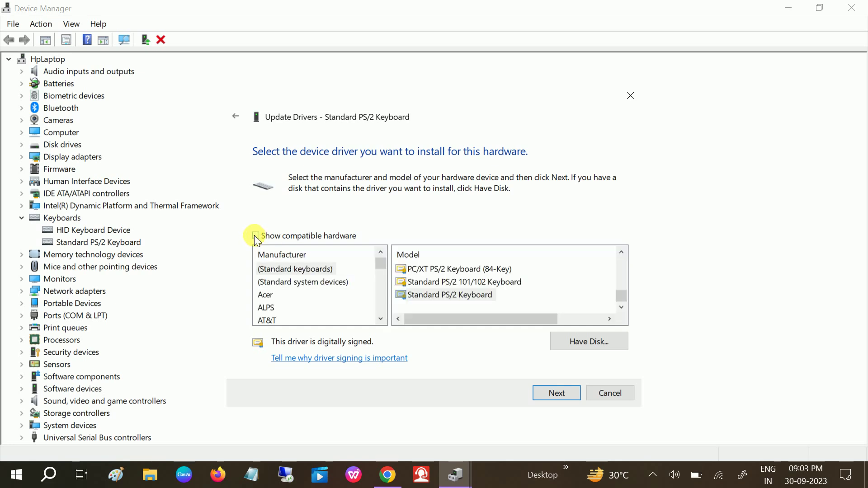
{"action": "scroll", "coordinate": [270, 311], "scroll_direction": "down", "scroll_amount": 10}
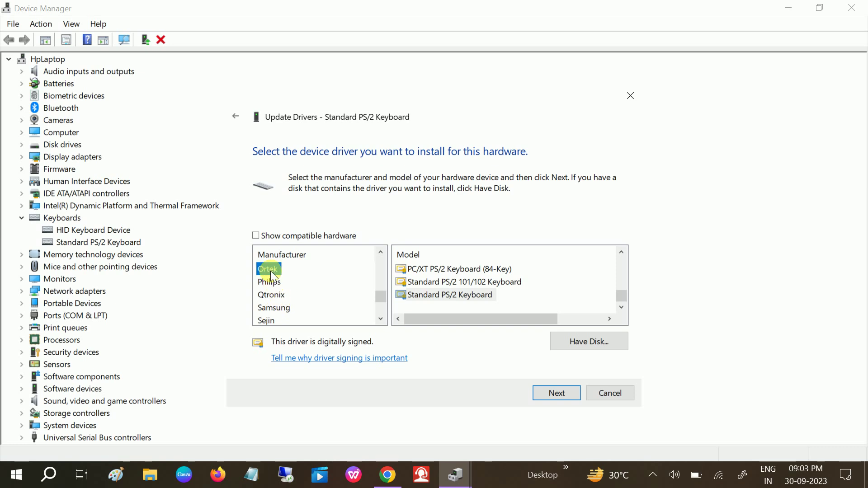
{"action": "left_click", "coordinate": [271, 270]}
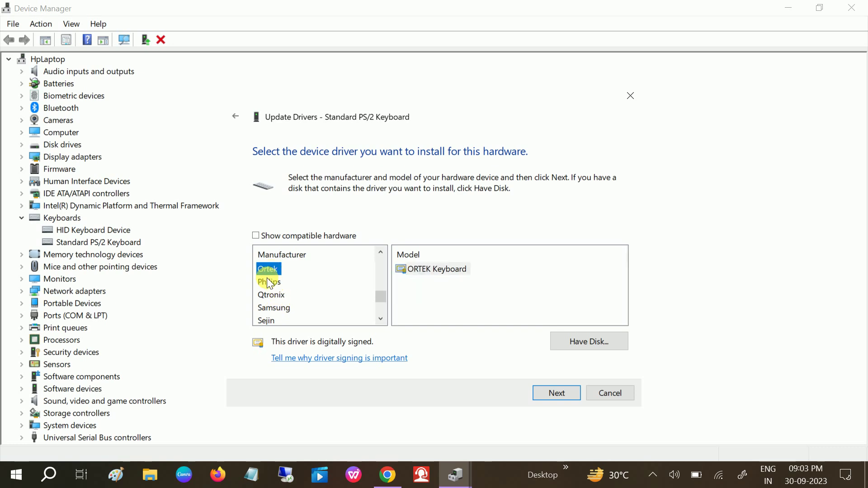
{"action": "left_click", "coordinate": [549, 395]}
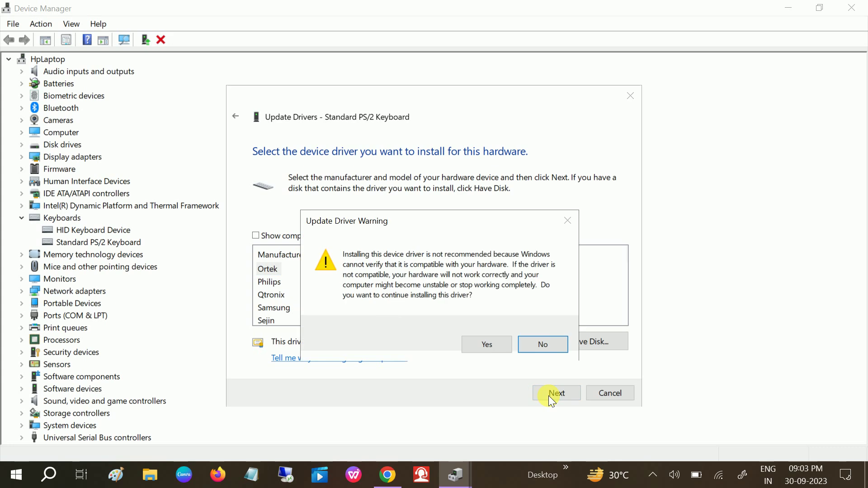
{"action": "left_click", "coordinate": [482, 345]}
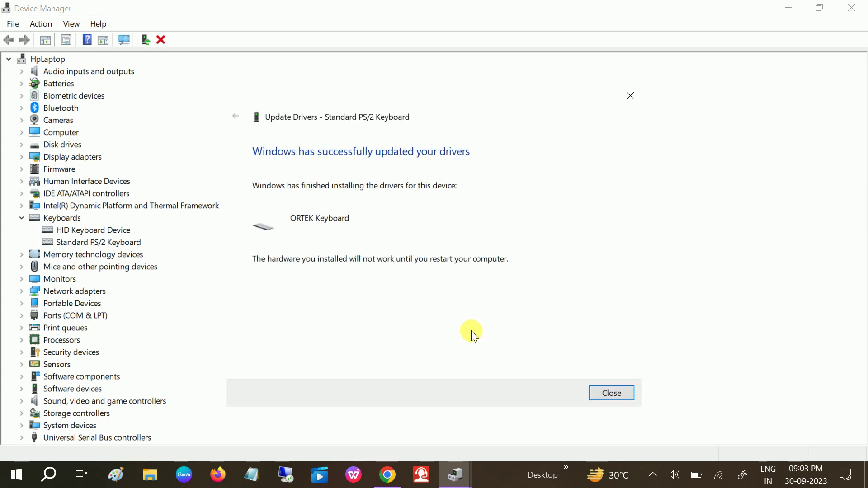
- Decline the restart and dismiss the Start menu's power options without restarting
{"action": "left_click", "coordinate": [611, 393]}
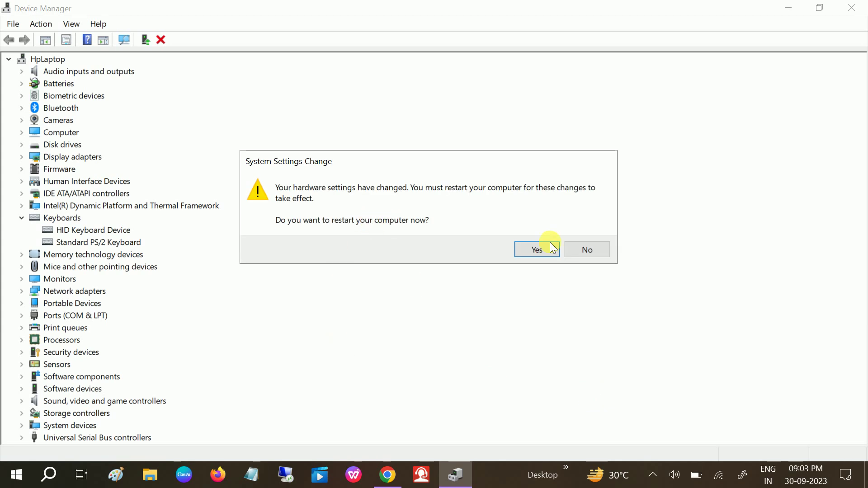
{"action": "left_click", "coordinate": [597, 254]}
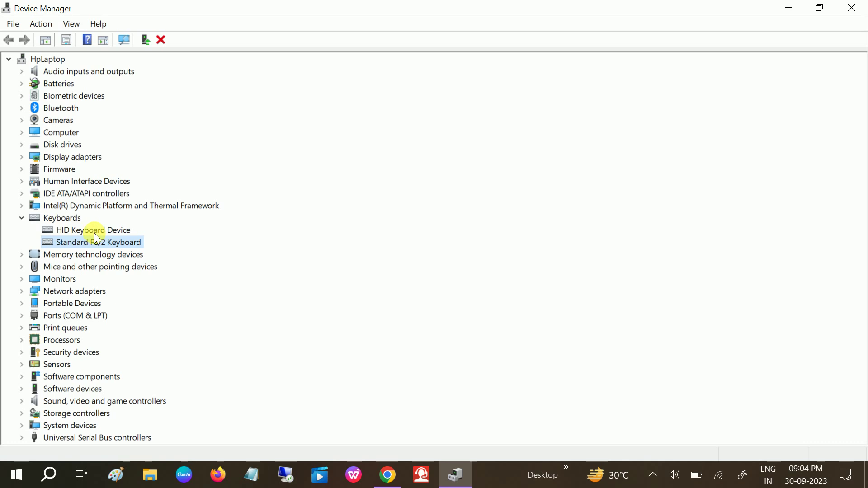
{"action": "left_click", "coordinate": [16, 474]}
{"action": "left_click", "coordinate": [17, 446]}
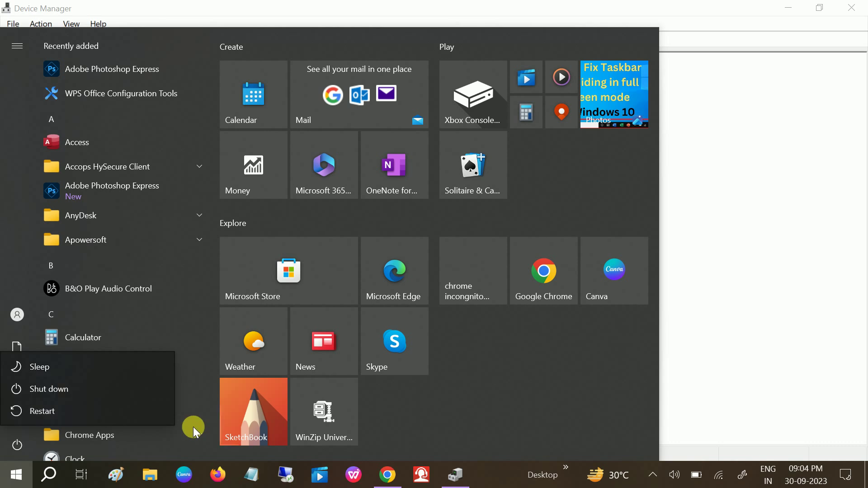
{"action": "left_click", "coordinate": [780, 295]}
{"action": "left_click", "coordinate": [764, 291]}
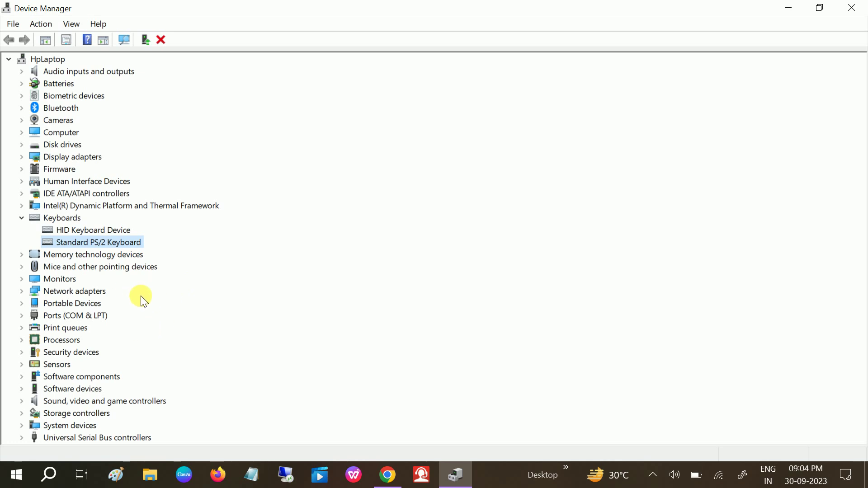
- Reinstall the compatible Standard PS/2 Keyboard driver from the compatible list and decline the restart
{"action": "right_click", "coordinate": [80, 241]}
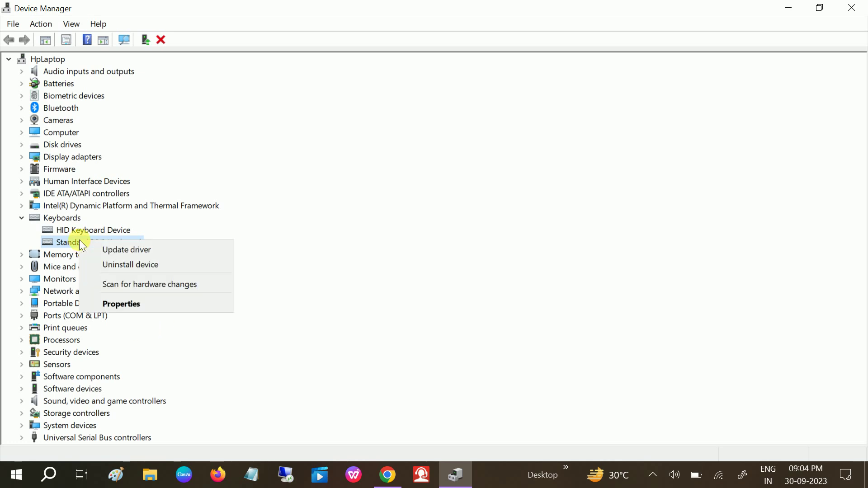
{"action": "left_click", "coordinate": [125, 252]}
{"action": "left_click", "coordinate": [337, 290]}
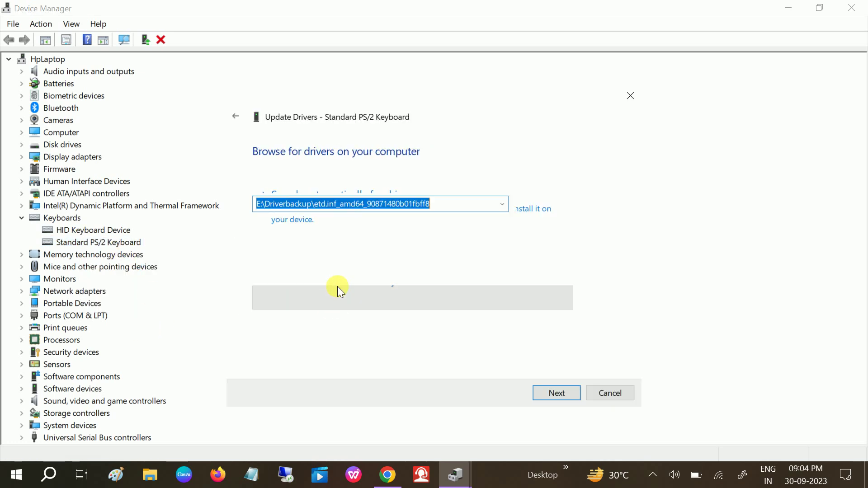
{"action": "left_click", "coordinate": [351, 317]}
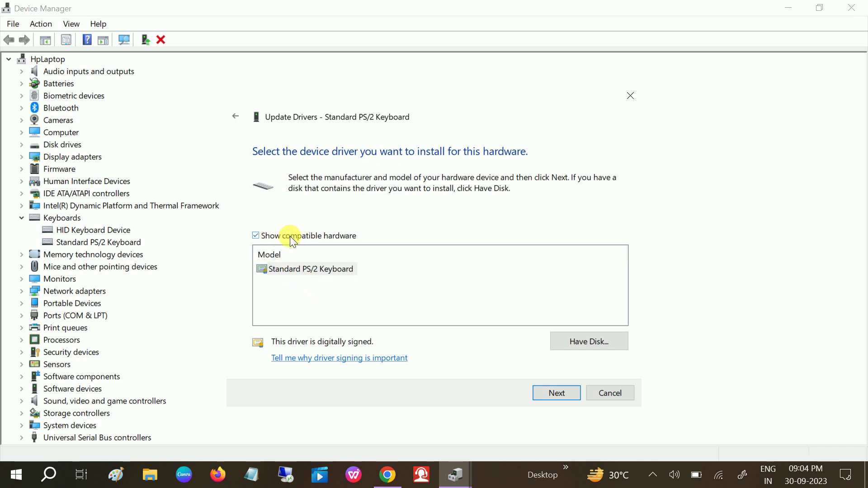
{"action": "left_click", "coordinate": [316, 274]}
{"action": "left_click", "coordinate": [543, 394]}
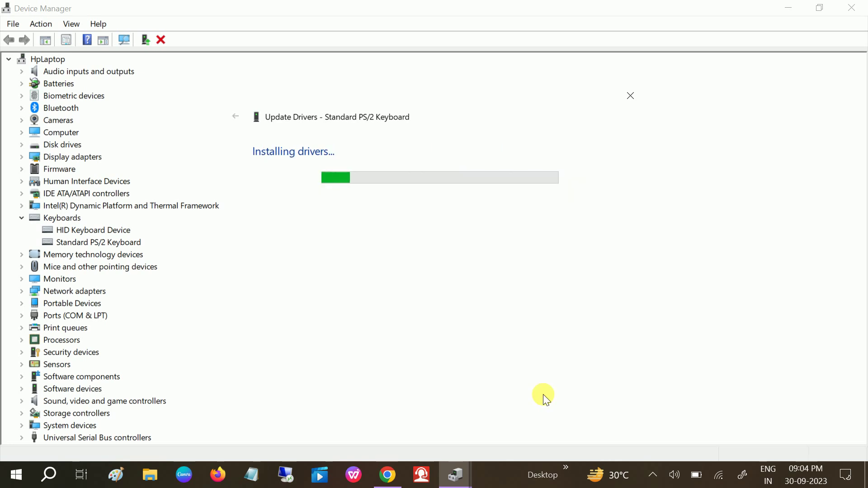
{"action": "left_click", "coordinate": [611, 393]}
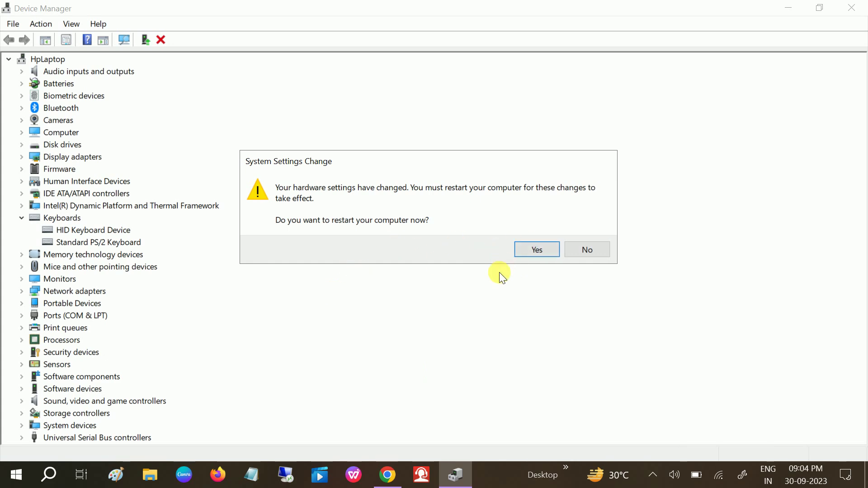
{"action": "left_click", "coordinate": [594, 251]}
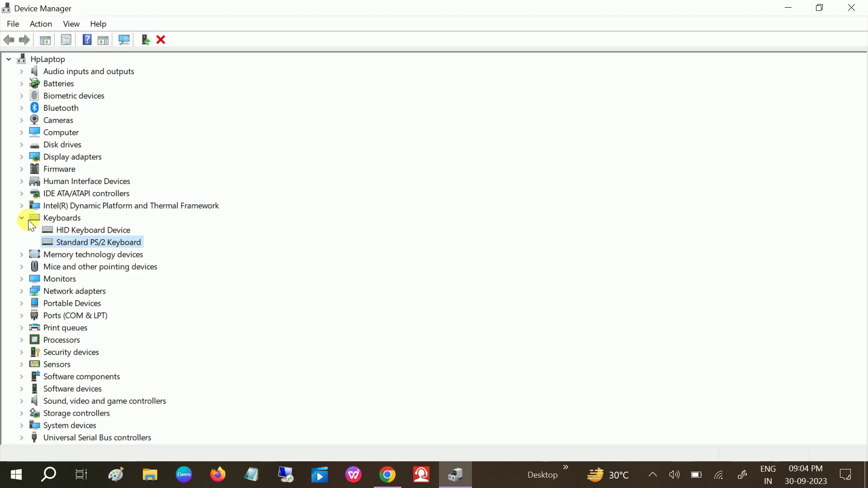
- Close Device Manager and open the Create a restore point settings by searching 'rest'
{"action": "left_click", "coordinate": [26, 219]}
{"action": "left_click", "coordinate": [852, 8]}
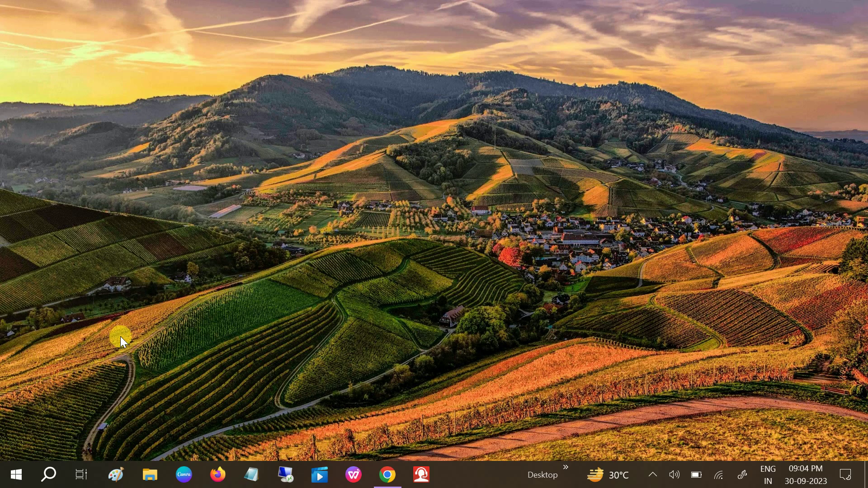
{"action": "left_click", "coordinate": [48, 475]}
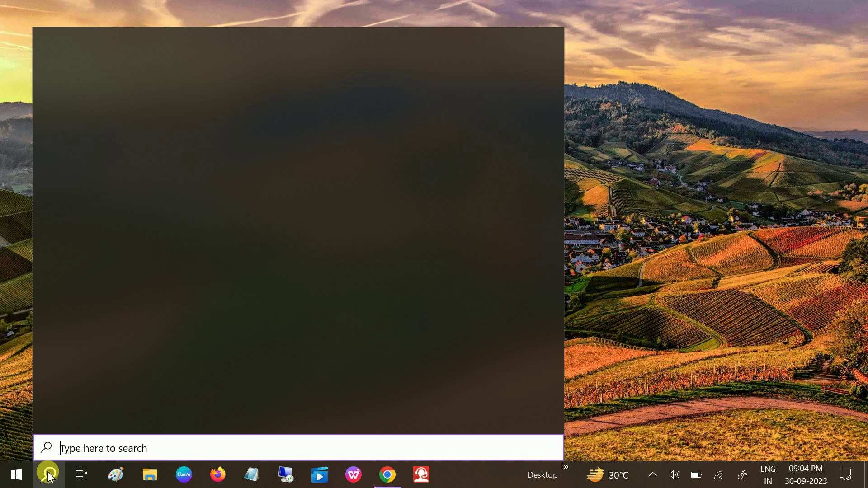
{"action": "type", "text": "res"}
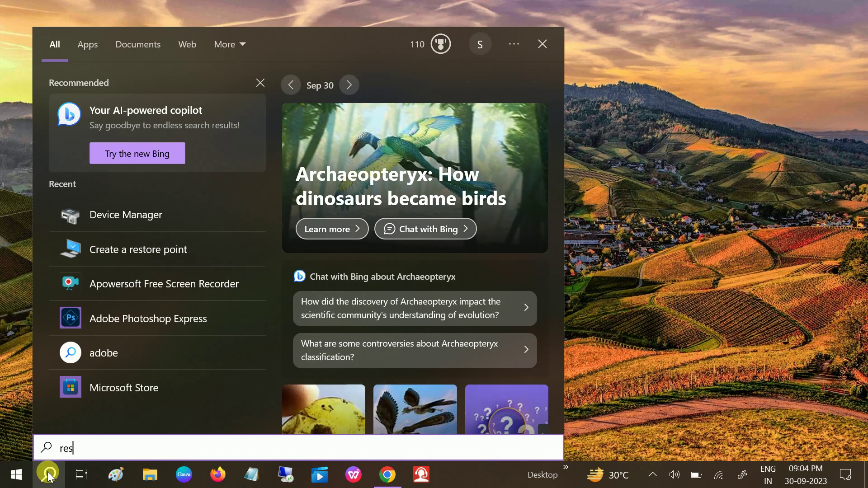
{"action": "type", "text": "t"}
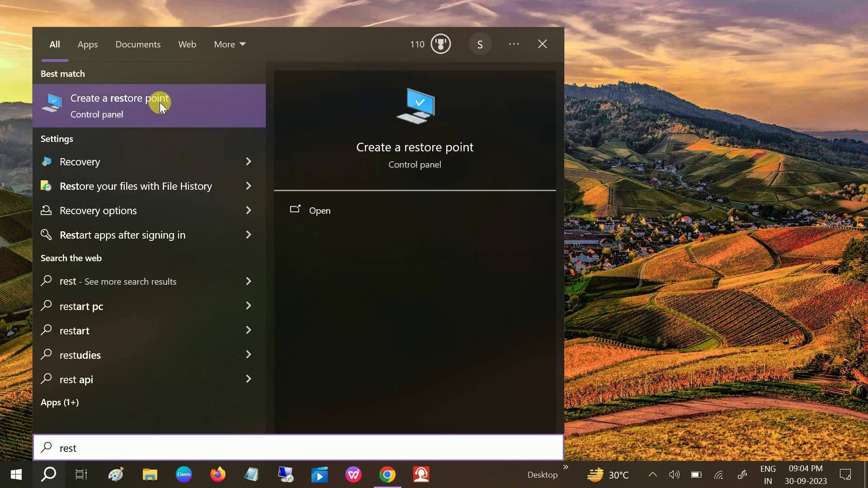
{"action": "left_click", "coordinate": [159, 102]}
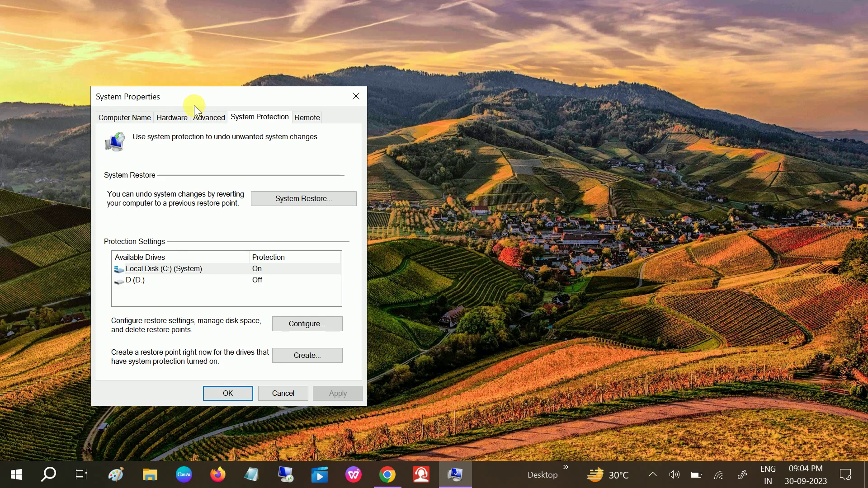
{"action": "left_click", "coordinate": [300, 202]}
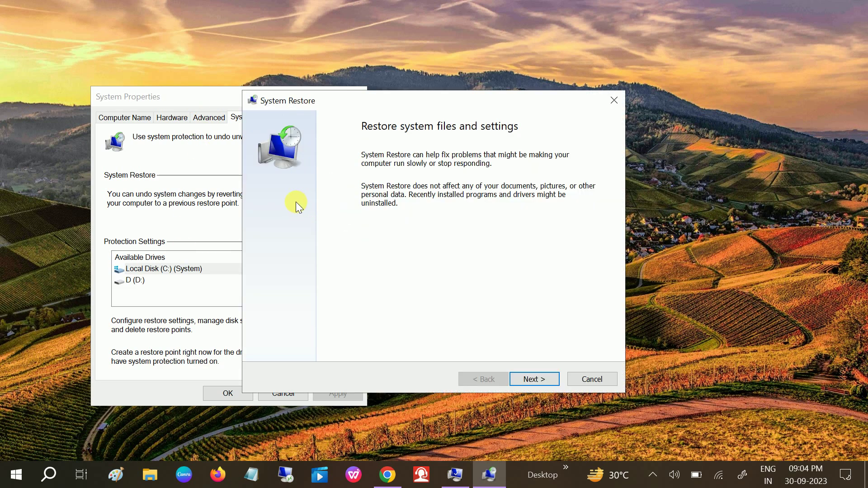
{"action": "left_click", "coordinate": [527, 378]}
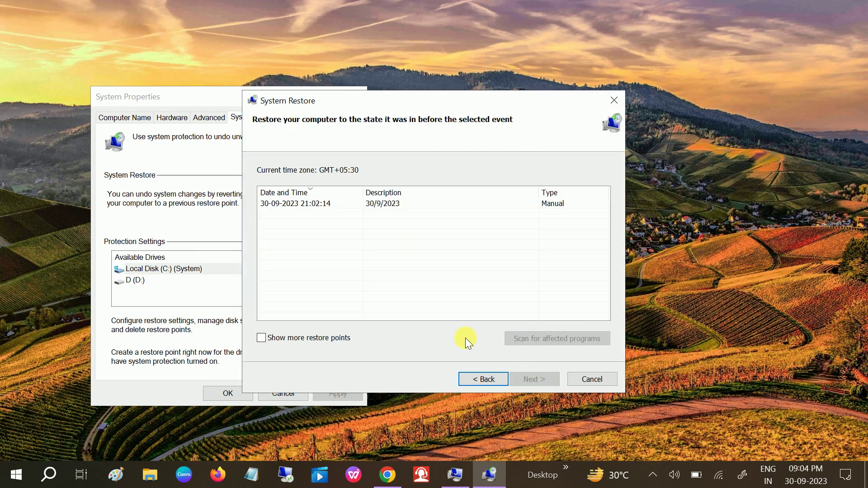
{"action": "left_click", "coordinate": [302, 202]}
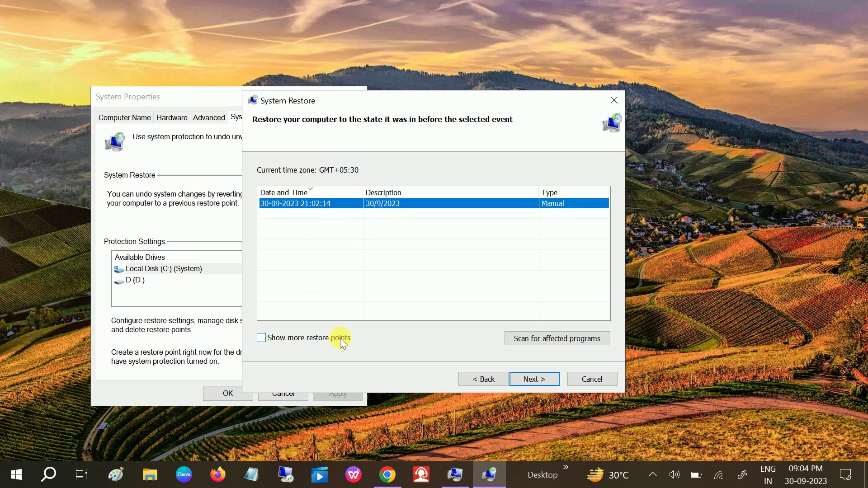
{"action": "left_click", "coordinate": [302, 339]}
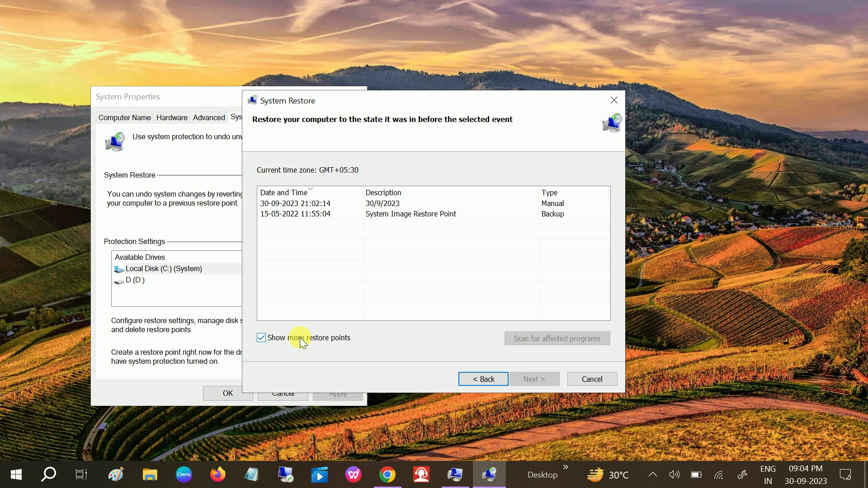
{"action": "left_click", "coordinate": [335, 203]}
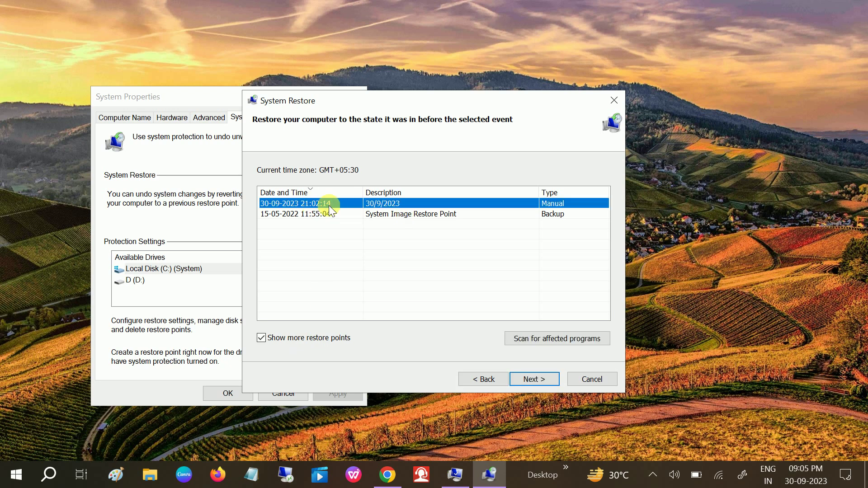
{"action": "left_click", "coordinate": [536, 378]}
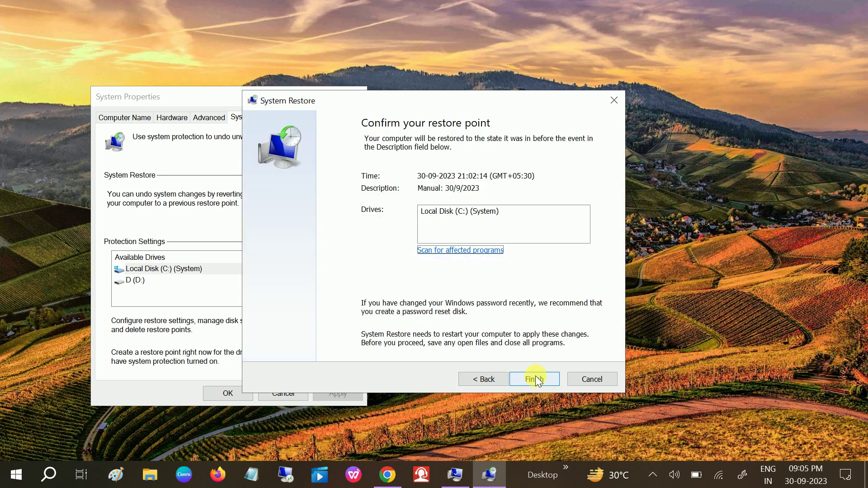
{"action": "left_click", "coordinate": [536, 377]}
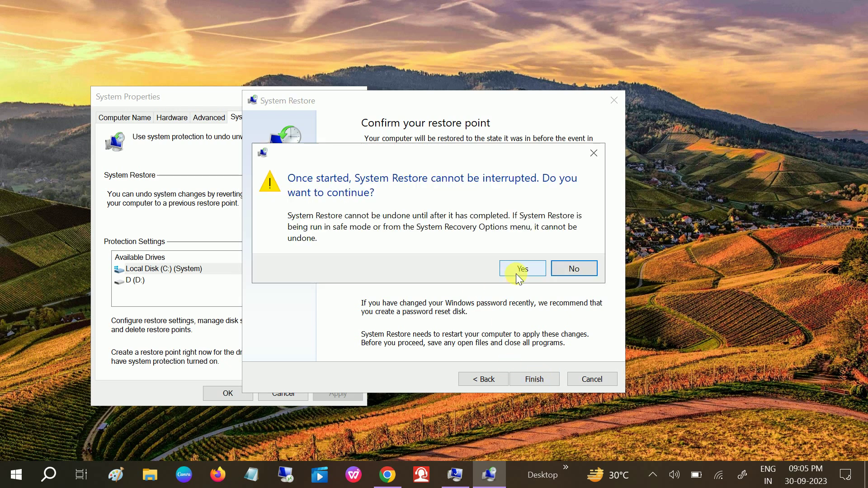
{"action": "left_click", "coordinate": [584, 155]}
- Close the System Restore wizard and cancel the System Properties dialog
{"action": "left_click", "coordinate": [616, 101]}
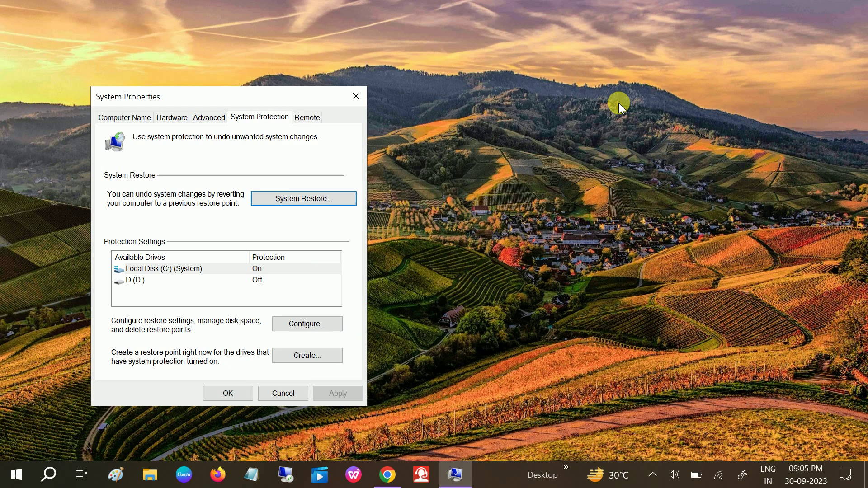
{"action": "left_click", "coordinate": [283, 394]}
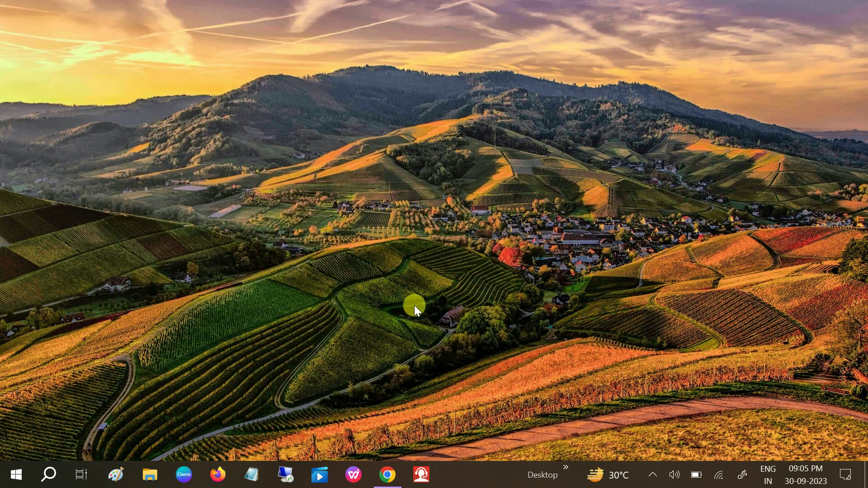